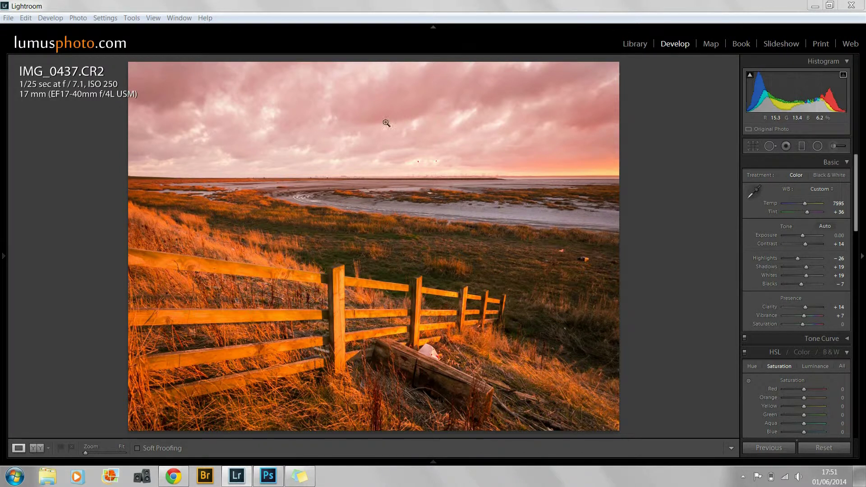
Examine the white litter behind the wooden beam up close and check the Spot Removal brush settings.
{"action": "left_click", "coordinate": [436, 354]}
{"action": "left_click_drag", "start_coordinate": [455, 354], "coordinate": [494, 276]}
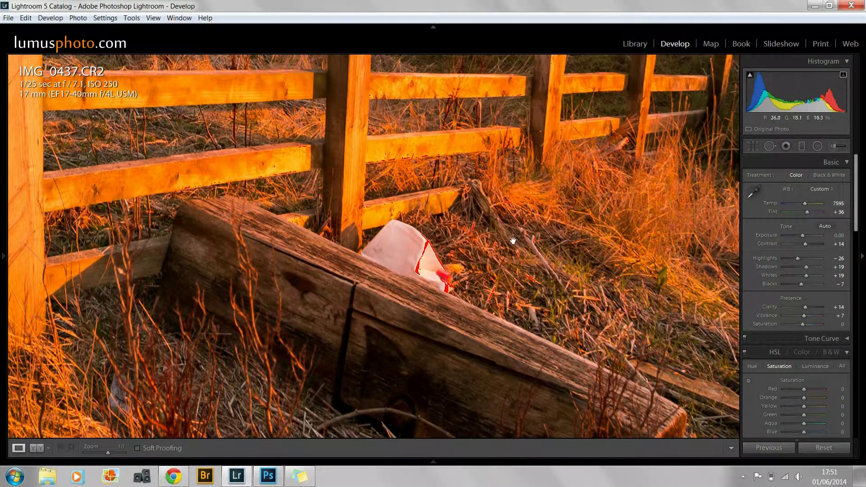
{"action": "left_click", "coordinate": [467, 253]}
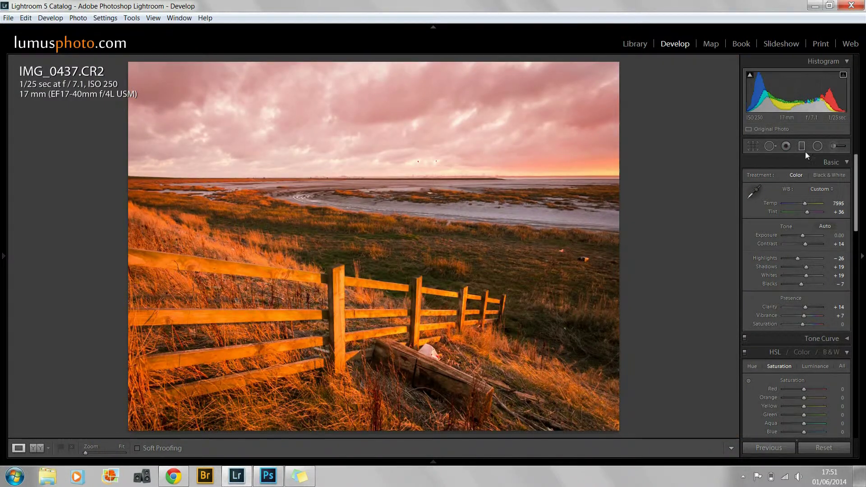
{"action": "left_click", "coordinate": [769, 147]}
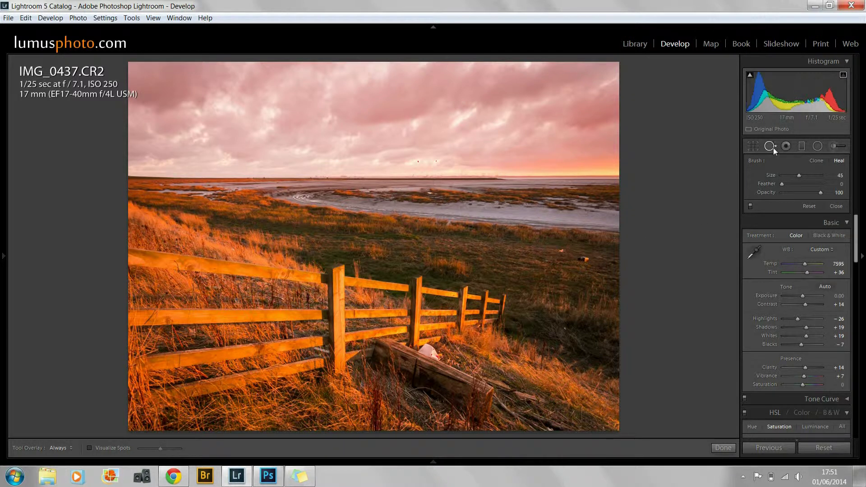
{"action": "left_click", "coordinate": [770, 148]}
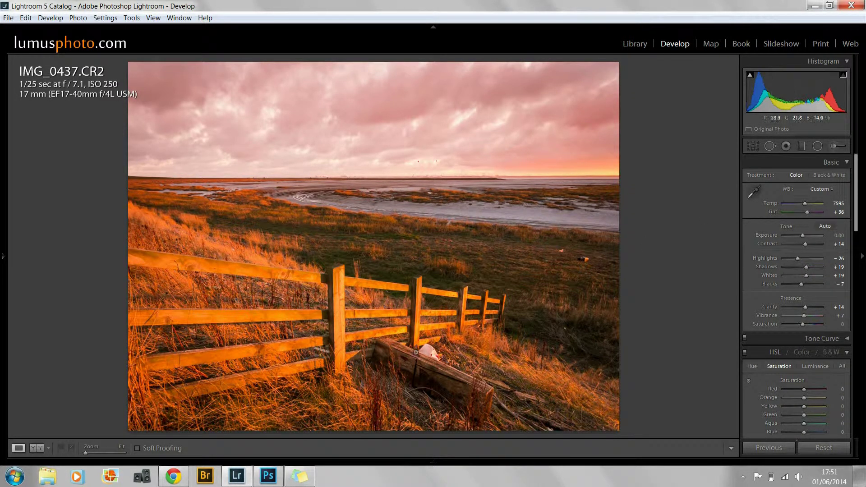
Open the photo in Adobe Photoshop CC and duplicate the Background layer.
{"action": "right_click", "coordinate": [387, 241]}
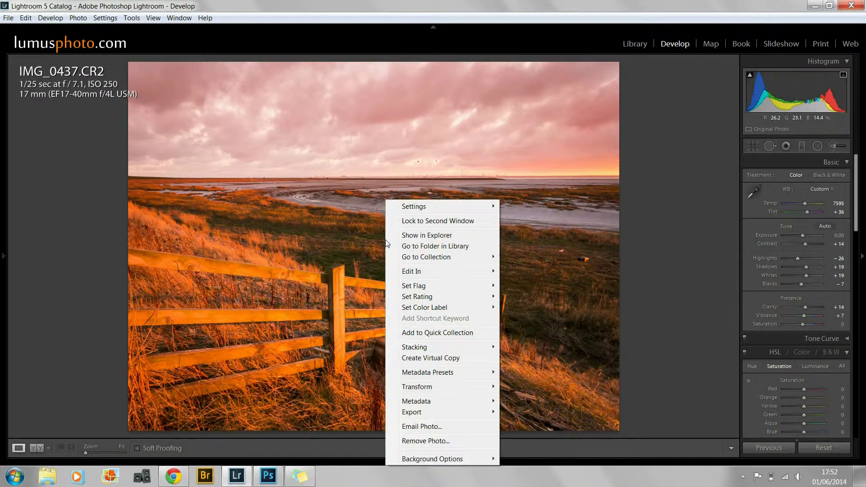
{"action": "mouse_move", "coordinate": [434, 272]}
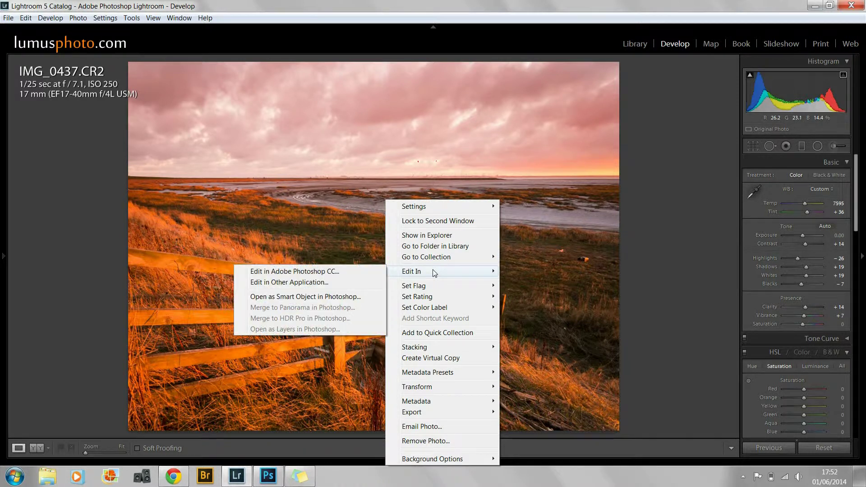
{"action": "left_click", "coordinate": [317, 275]}
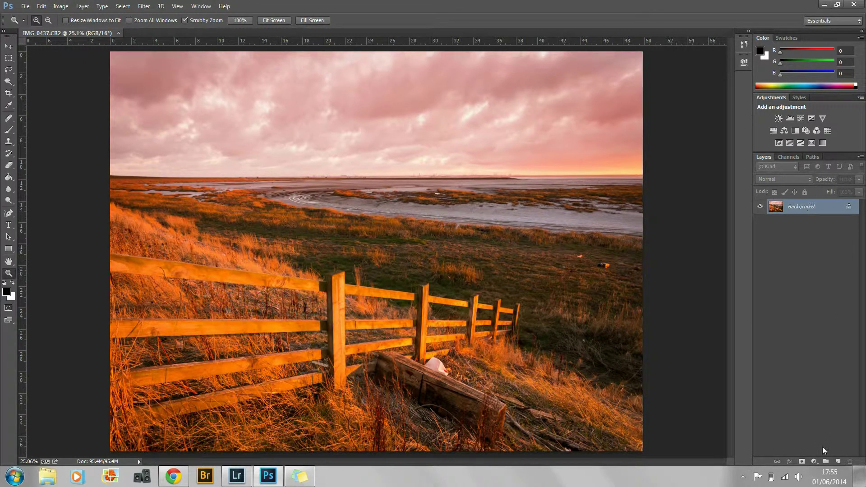
{"action": "left_click_drag", "start_coordinate": [818, 214], "coordinate": [838, 461]}
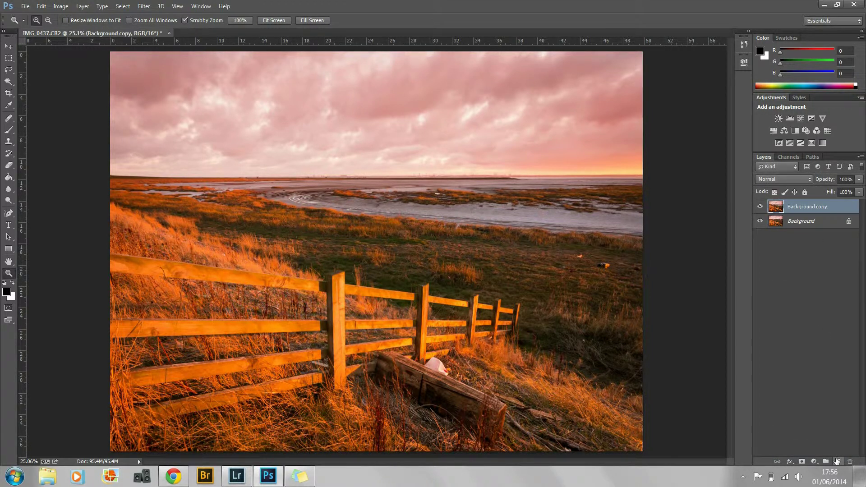
Use the Clone Stamp to cover the right side and red part of the white litter with nearby grass.
{"action": "left_click", "coordinate": [437, 373]}
{"action": "left_click", "coordinate": [447, 375]}
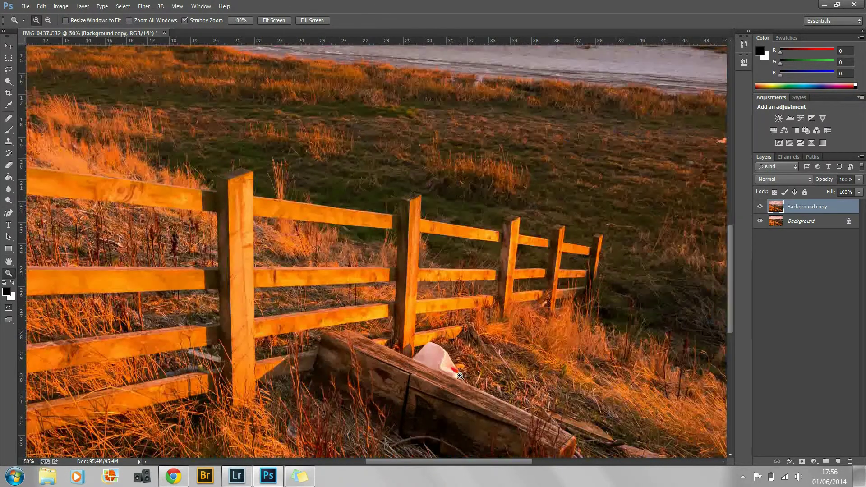
{"action": "left_click", "coordinate": [460, 376]}
{"action": "left_click", "coordinate": [460, 375]}
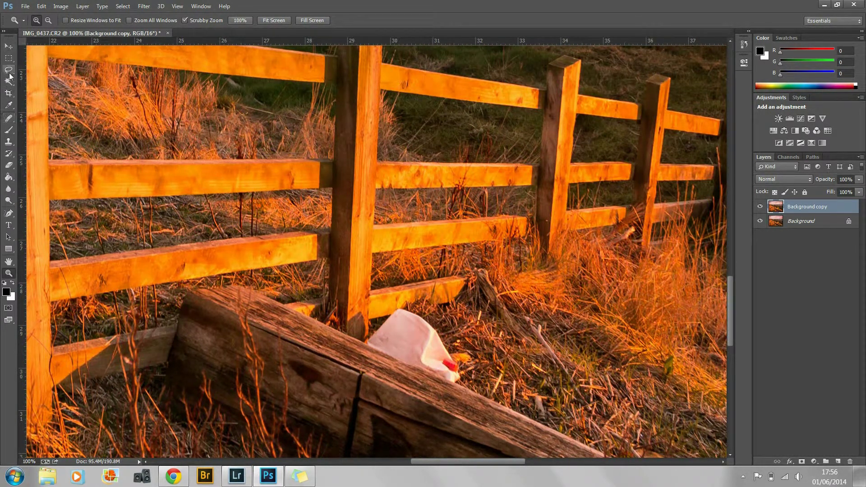
{"action": "left_click", "coordinate": [11, 145]}
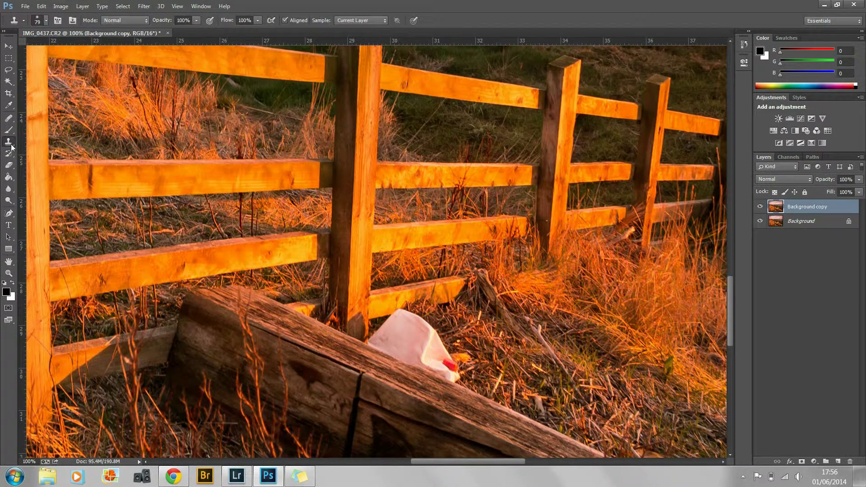
{"action": "right_click", "coordinate": [11, 145]}
{"action": "left_click", "coordinate": [52, 141]}
{"action": "left_click", "coordinate": [516, 357], "text": "alt"}
{"action": "mouse_move", "coordinate": [438, 350]}
{"action": "left_mouse_down"}
{"action": "mouse_move", "coordinate": [431, 336]}
{"action": "mouse_move", "coordinate": [421, 338]}
{"action": "mouse_move", "coordinate": [451, 356]}
{"action": "left_mouse_up"}
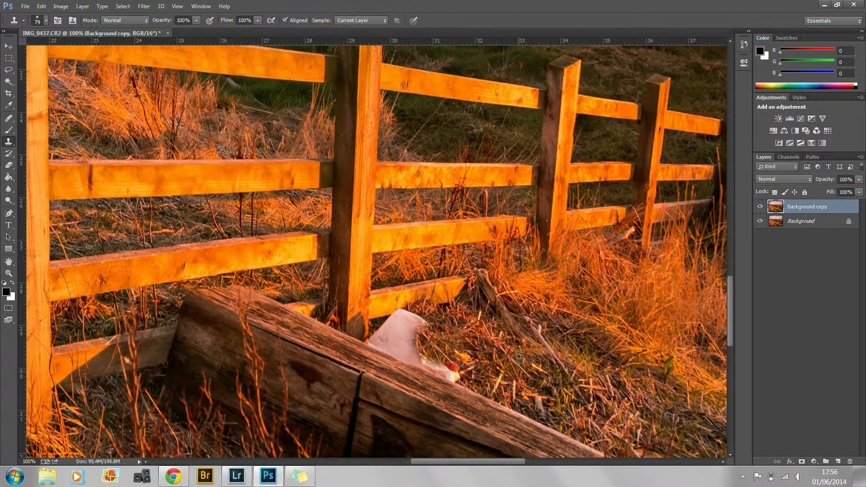
{"action": "mouse_move", "coordinate": [451, 361]}
{"action": "left_mouse_down"}
{"action": "mouse_move", "coordinate": [434, 338]}
{"action": "mouse_move", "coordinate": [420, 339]}
{"action": "left_mouse_up"}
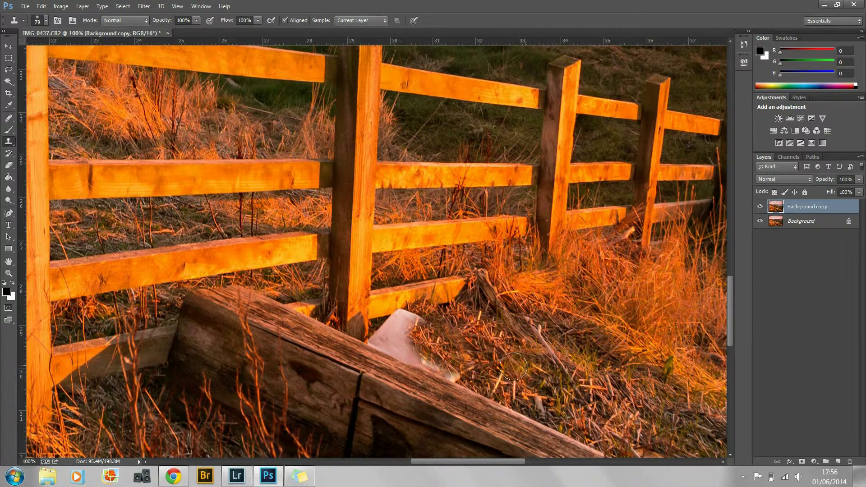
Reduce the Clone Stamp brush to 50 px and clone grass over the middle of the white litter.
{"action": "right_click", "coordinate": [472, 353]}
{"action": "left_click_drag", "start_coordinate": [537, 368], "coordinate": [529, 367]}
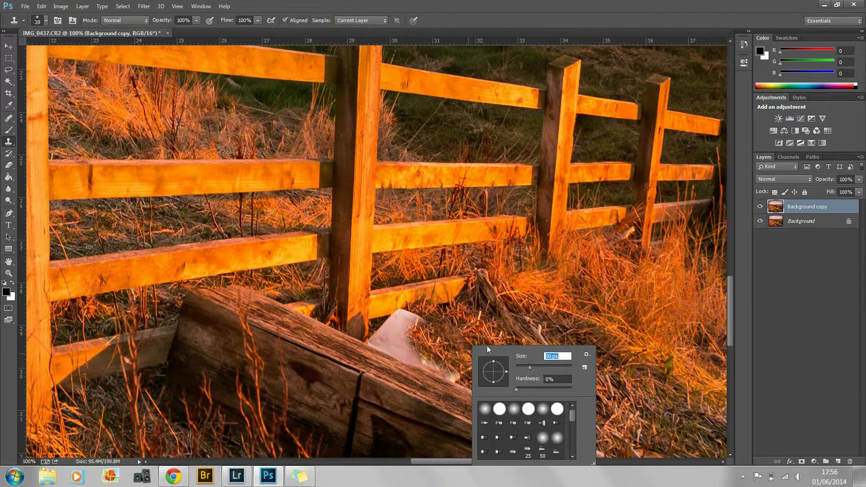
{"action": "key", "text": "Return"}
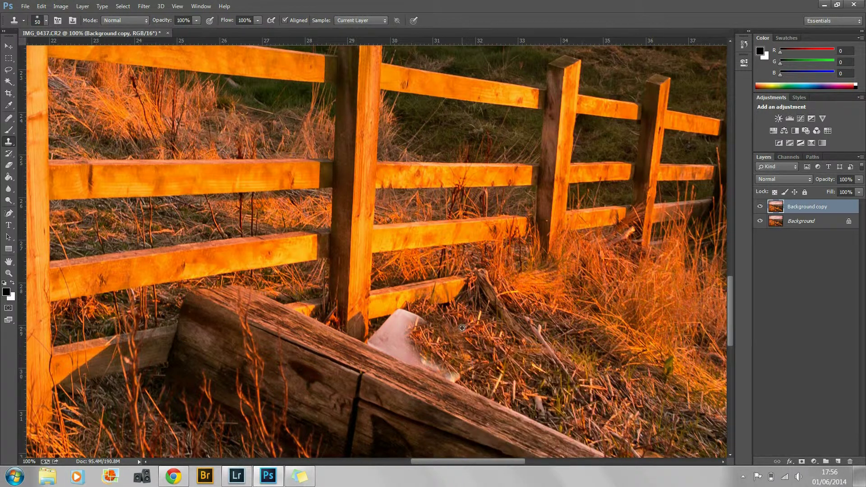
{"action": "mouse_move", "coordinate": [419, 323]}
{"action": "left_mouse_down"}
{"action": "mouse_move", "coordinate": [400, 338]}
{"action": "mouse_move", "coordinate": [409, 345]}
{"action": "mouse_move", "coordinate": [395, 336]}
{"action": "mouse_move", "coordinate": [412, 327]}
{"action": "mouse_move", "coordinate": [397, 328]}
{"action": "left_mouse_up"}
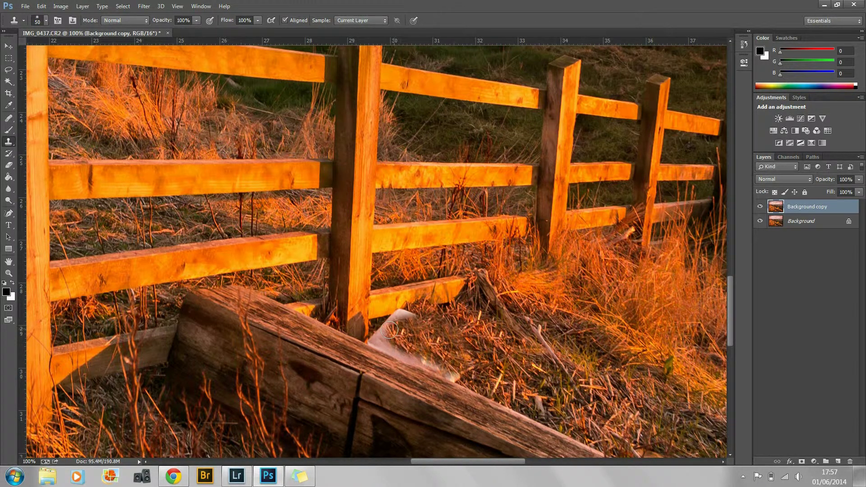
{"action": "left_click", "coordinate": [457, 337], "text": "alt"}
{"action": "mouse_move", "coordinate": [397, 331]}
{"action": "left_mouse_down"}
{"action": "mouse_move", "coordinate": [380, 330]}
{"action": "mouse_move", "coordinate": [406, 343]}
{"action": "left_mouse_up"}
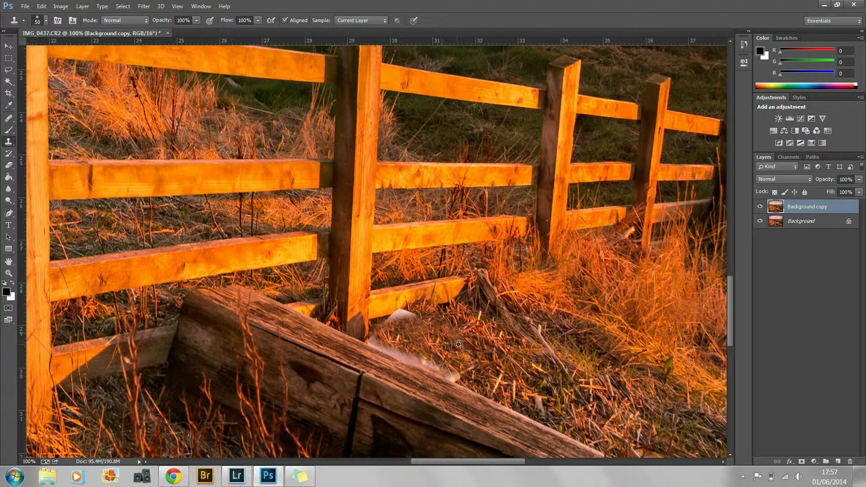
Clone grass over the litter's tip below the lowest fence rail and most of the pale strip along the beam's edge.
{"action": "left_click", "coordinate": [483, 343], "text": "alt"}
{"action": "left_click_drag", "start_coordinate": [457, 338], "coordinate": [446, 336]}
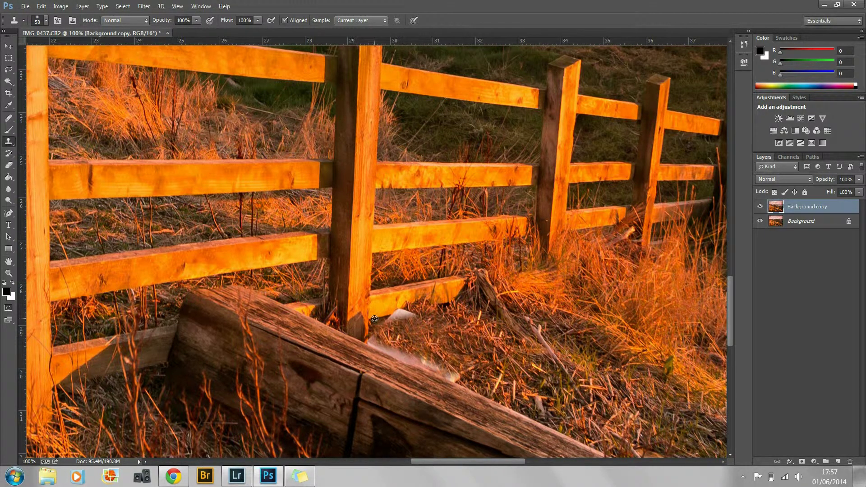
{"action": "left_click_drag", "start_coordinate": [397, 315], "coordinate": [406, 312]}
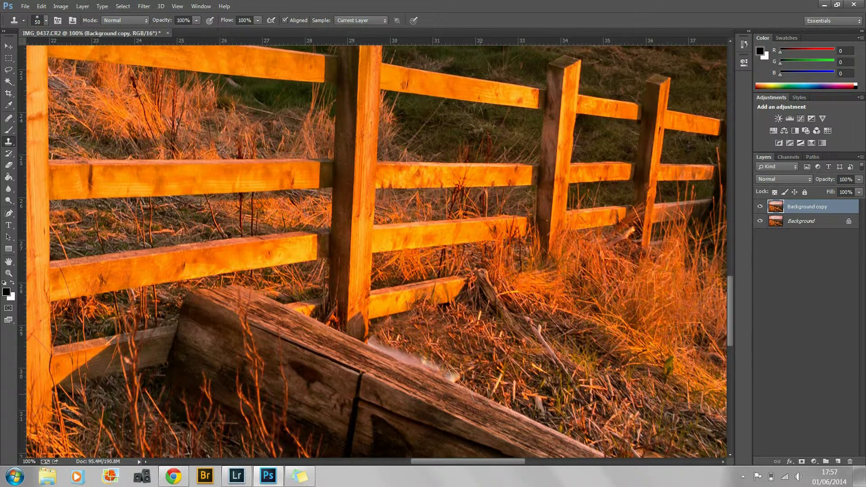
{"action": "left_click_drag", "start_coordinate": [453, 377], "coordinate": [420, 365]}
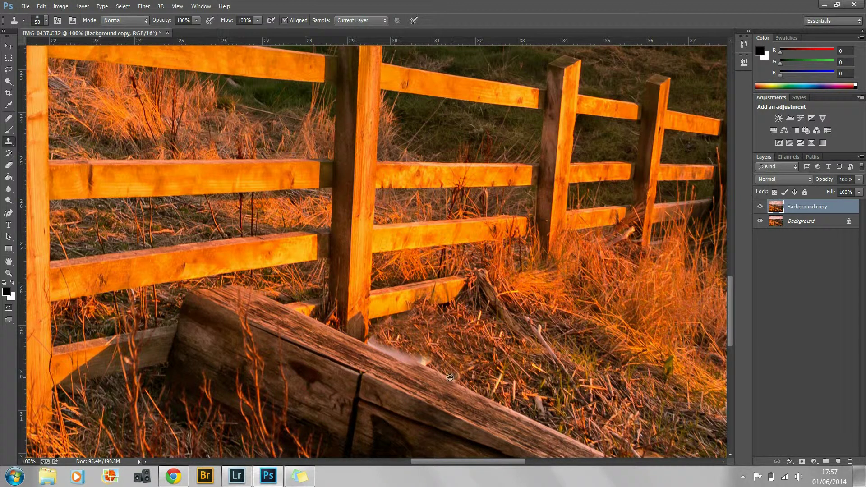
{"action": "left_click_drag", "start_coordinate": [419, 360], "coordinate": [370, 342]}
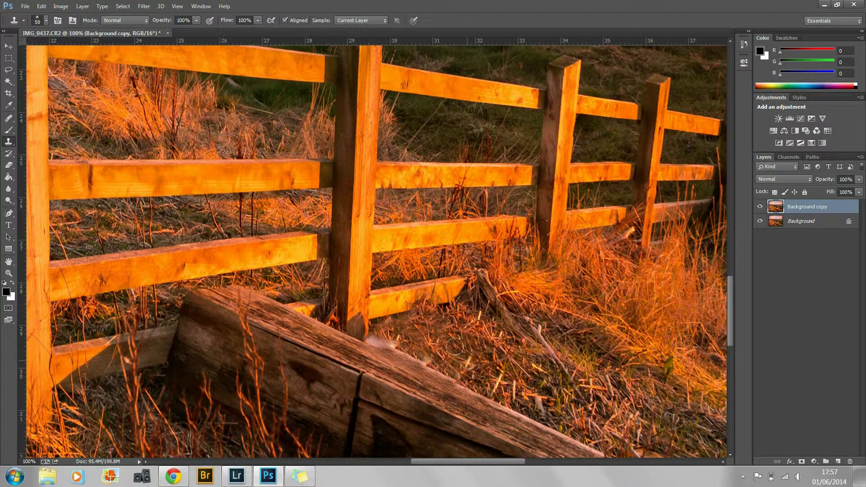
Blend the cloned grass beside the beam using the Healing Brush at a size of 42 px.
{"action": "left_click", "coordinate": [7, 120]}
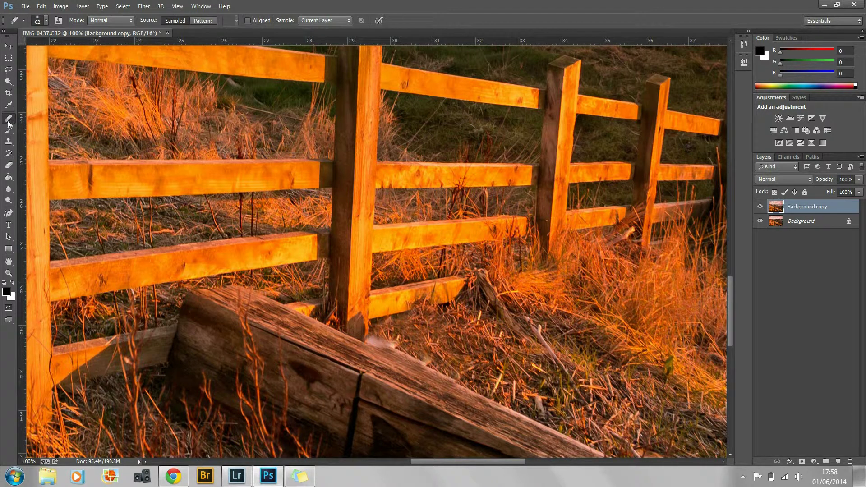
{"action": "right_click", "coordinate": [9, 120]}
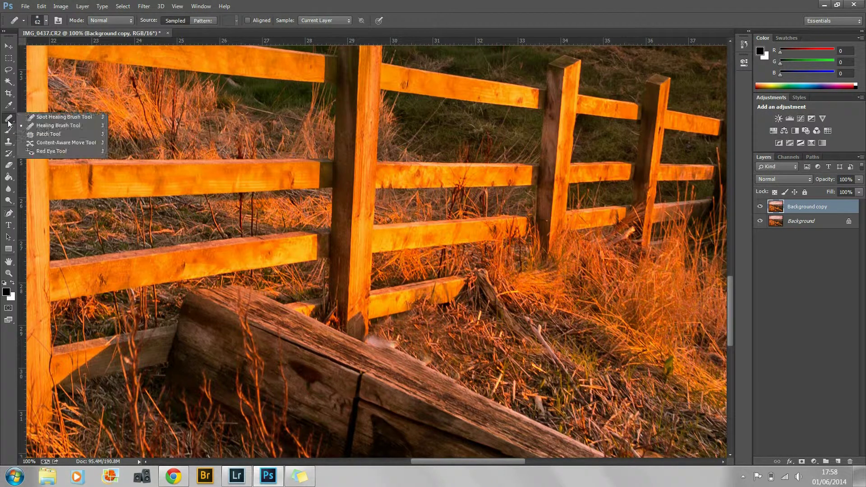
{"action": "left_click", "coordinate": [55, 127]}
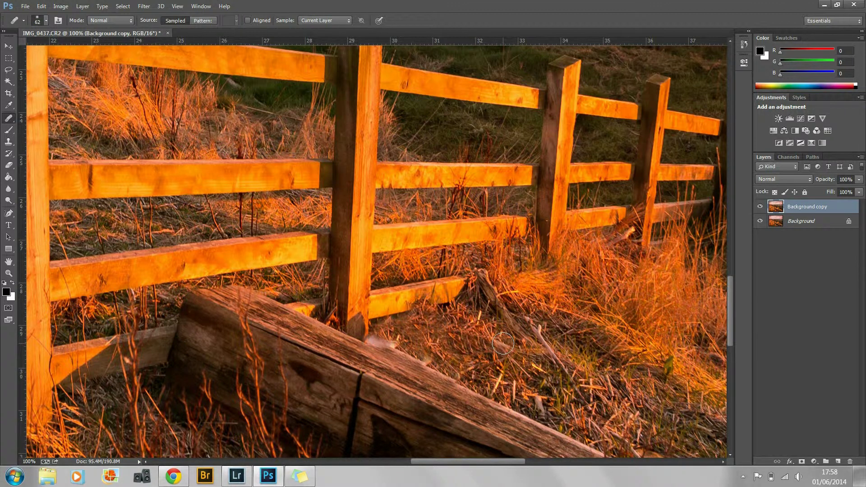
{"action": "right_click", "coordinate": [503, 344]}
{"action": "left_click_drag", "start_coordinate": [540, 355], "coordinate": [535, 355]}
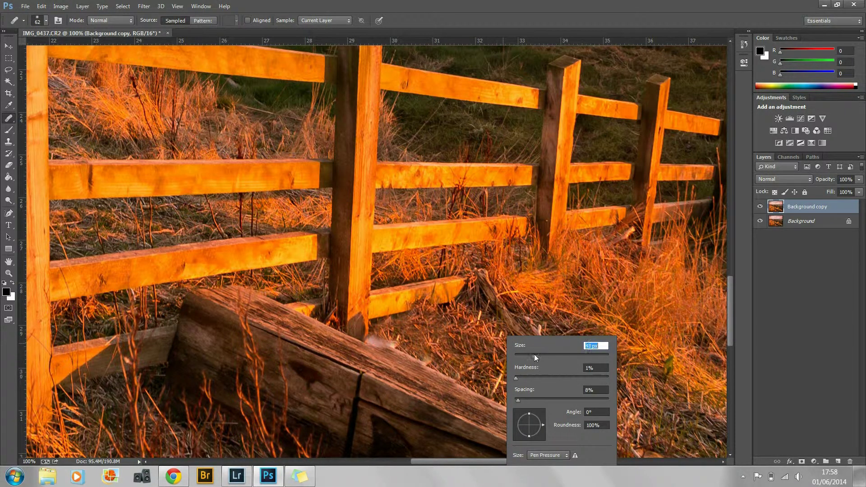
{"action": "left_click", "coordinate": [484, 334]}
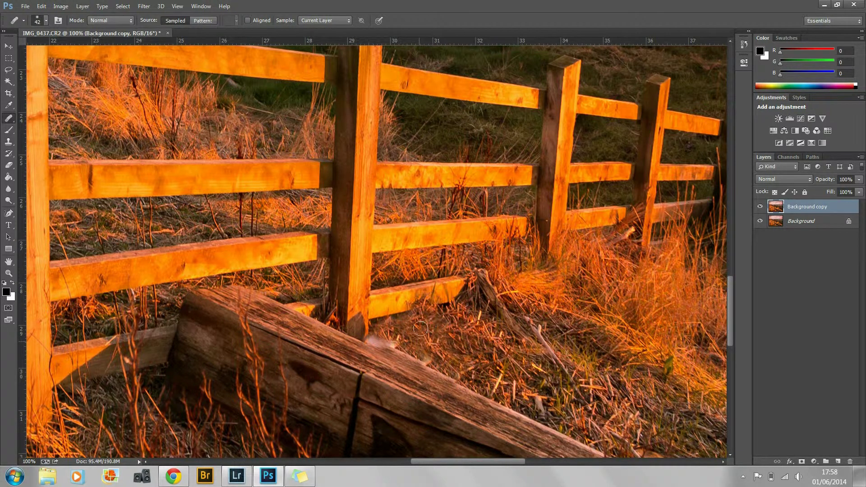
{"action": "mouse_move", "coordinate": [434, 348]}
{"action": "left_mouse_down"}
{"action": "mouse_move", "coordinate": [426, 343]}
{"action": "mouse_move", "coordinate": [454, 348]}
{"action": "mouse_move", "coordinate": [440, 323]}
{"action": "left_mouse_up"}
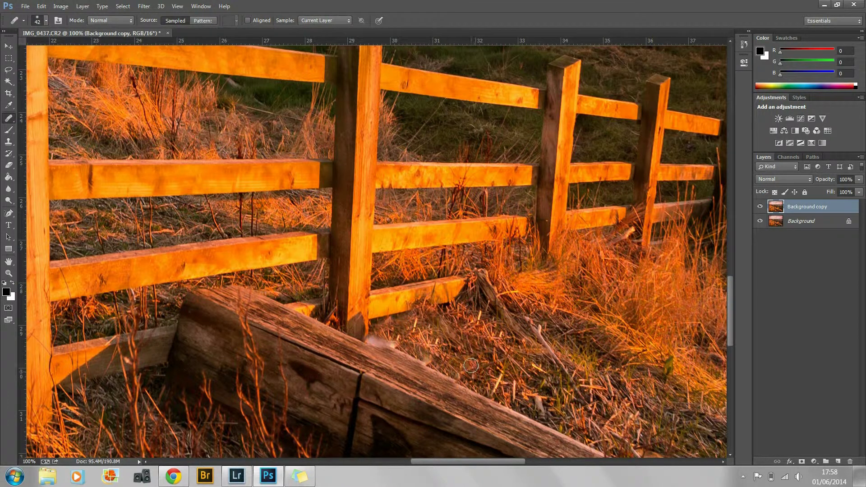
{"action": "left_click", "coordinate": [431, 359]}
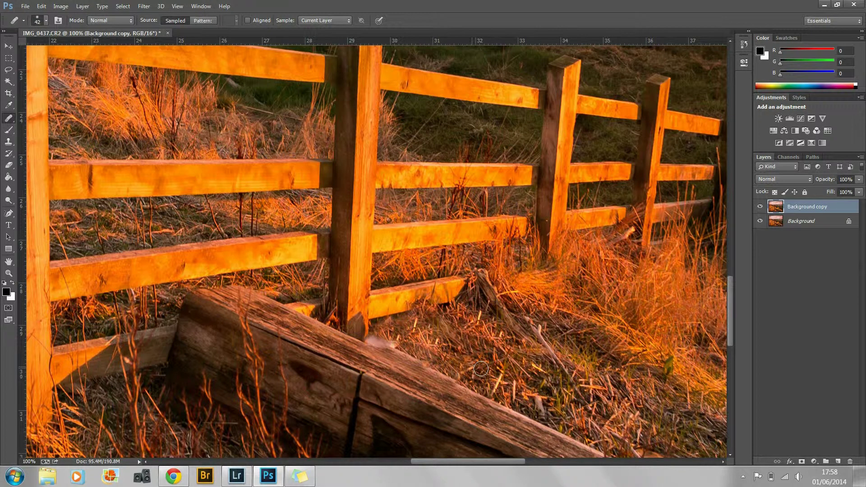
Heal the remaining pale patch between the base of the fence post and the wooden beam.
{"action": "left_click_drag", "start_coordinate": [394, 341], "coordinate": [372, 342]}
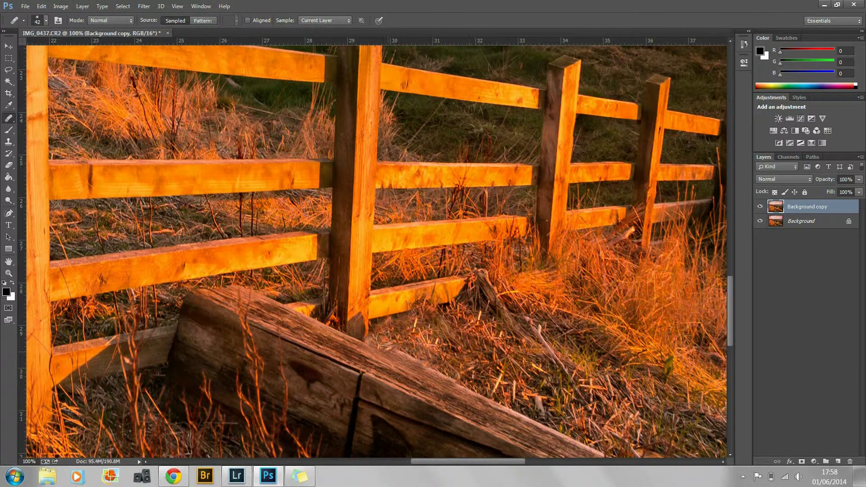
{"action": "left_click", "coordinate": [376, 336]}
{"action": "left_click", "coordinate": [499, 370]}
Compare the retouched layer with the original by toggling its visibility at full-image view, and inspect the repaired area beside the beam.
{"action": "left_click", "coordinate": [9, 273]}
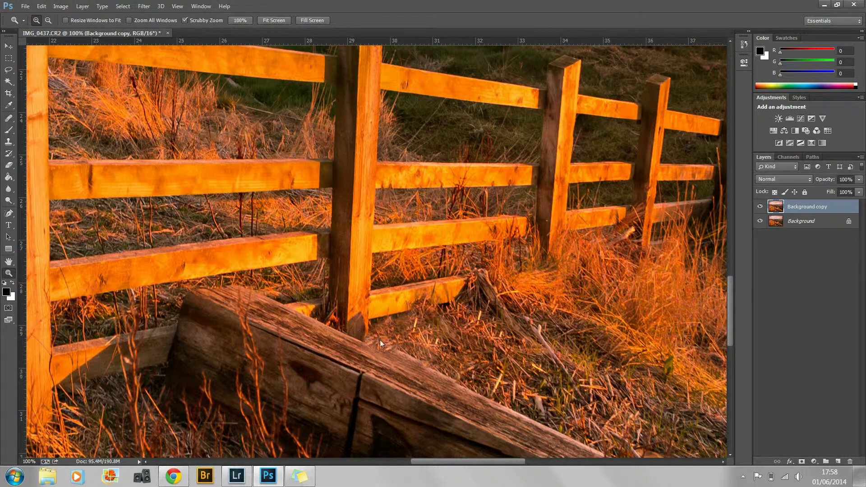
{"action": "right_click", "coordinate": [380, 340]}
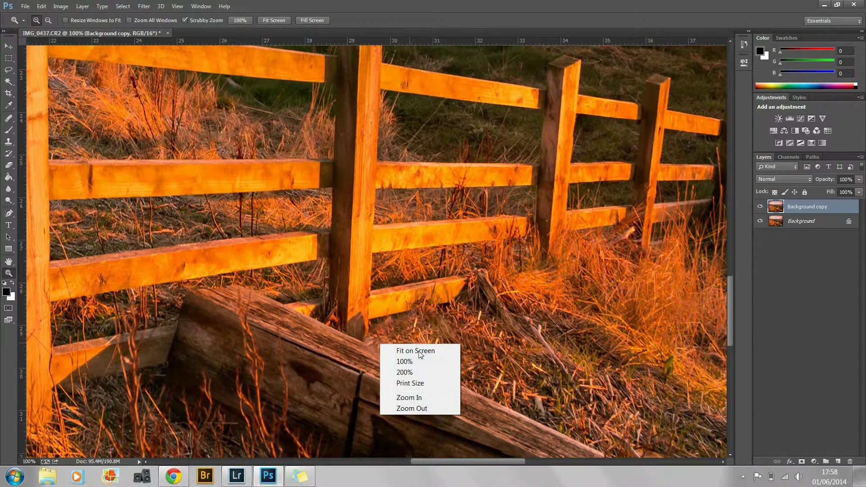
{"action": "left_click", "coordinate": [408, 351]}
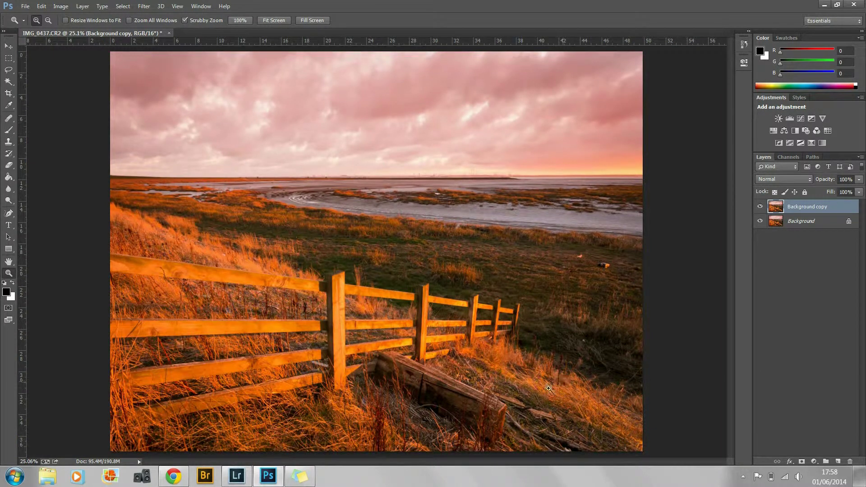
{"action": "left_click", "coordinate": [761, 207]}
{"action": "left_click", "coordinate": [761, 207]}
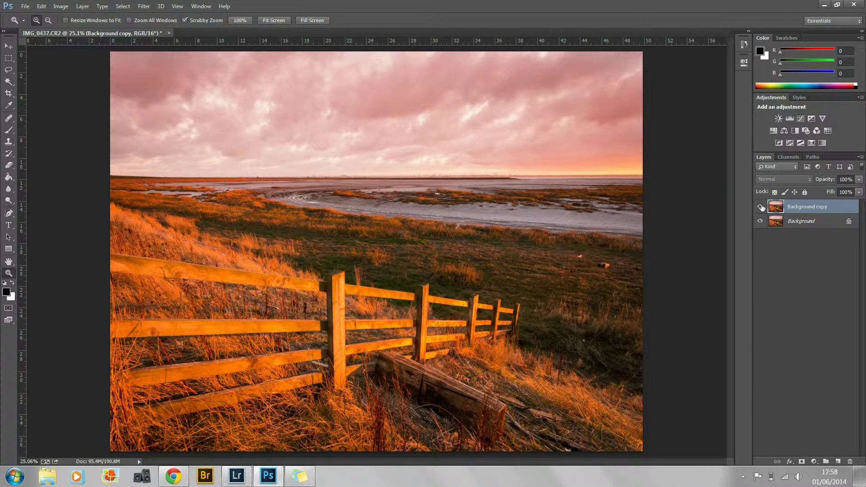
{"action": "left_click", "coordinate": [762, 207]}
{"action": "left_click", "coordinate": [761, 207]}
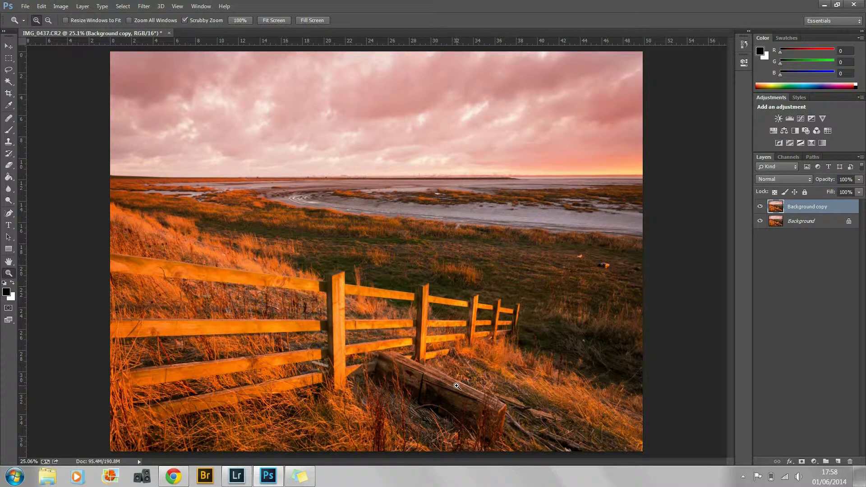
{"action": "left_click", "coordinate": [440, 371]}
{"action": "left_click", "coordinate": [440, 370]}
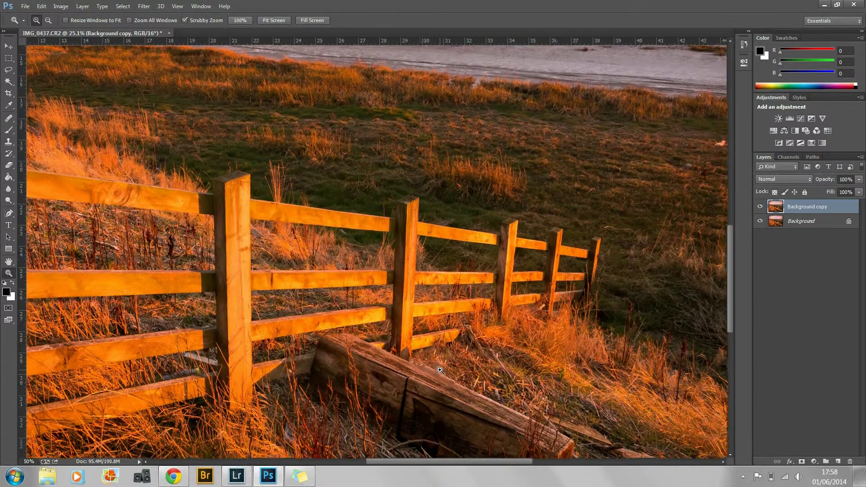
Inspect the healed grass along the wooden beam and around the fence post at 200% magnification.
{"action": "left_click", "coordinate": [440, 370]}
{"action": "left_click", "coordinate": [440, 371]}
{"action": "left_click", "coordinate": [441, 371]}
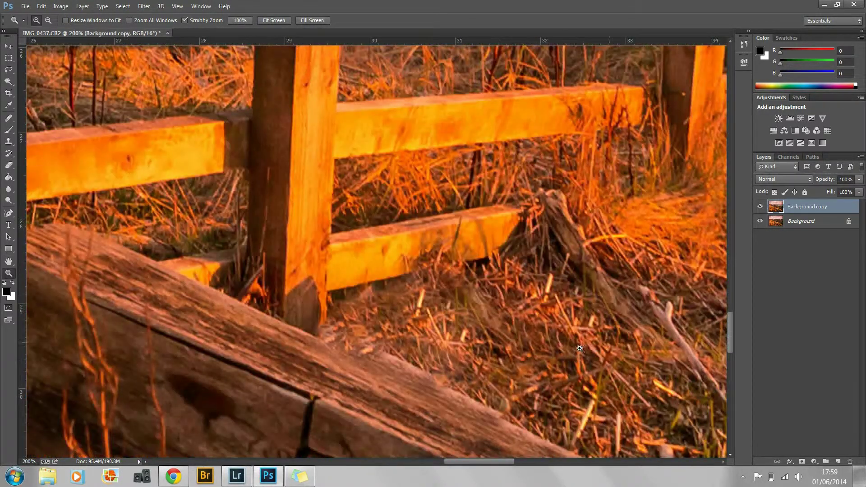
{"action": "right_click", "coordinate": [498, 340]}
{"action": "left_click", "coordinate": [523, 343]}
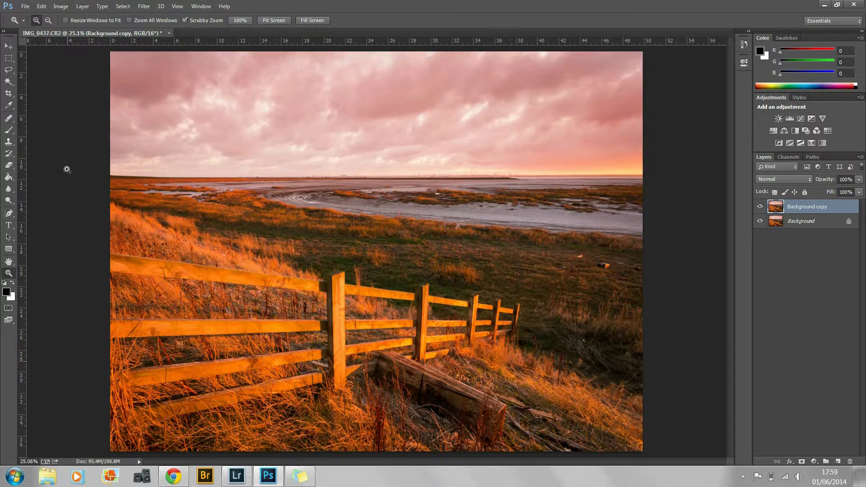
{"action": "left_click", "coordinate": [7, 143]}
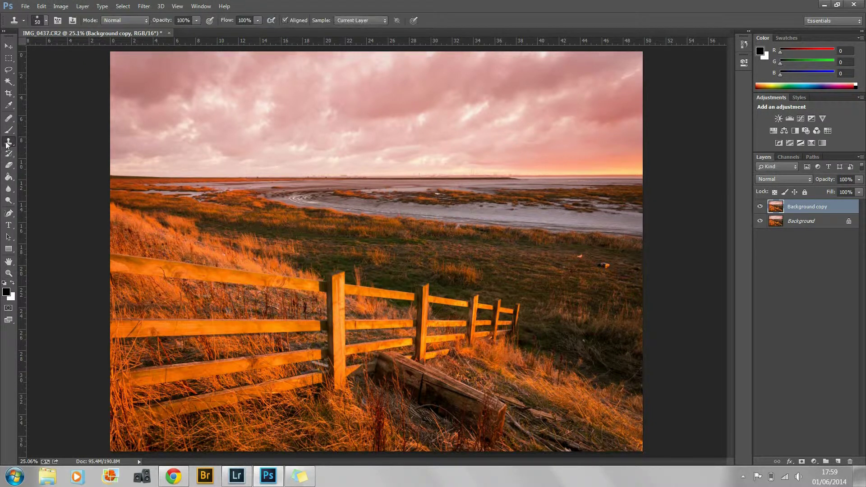
{"action": "right_click", "coordinate": [7, 143]}
{"action": "left_click", "coordinate": [10, 119]}
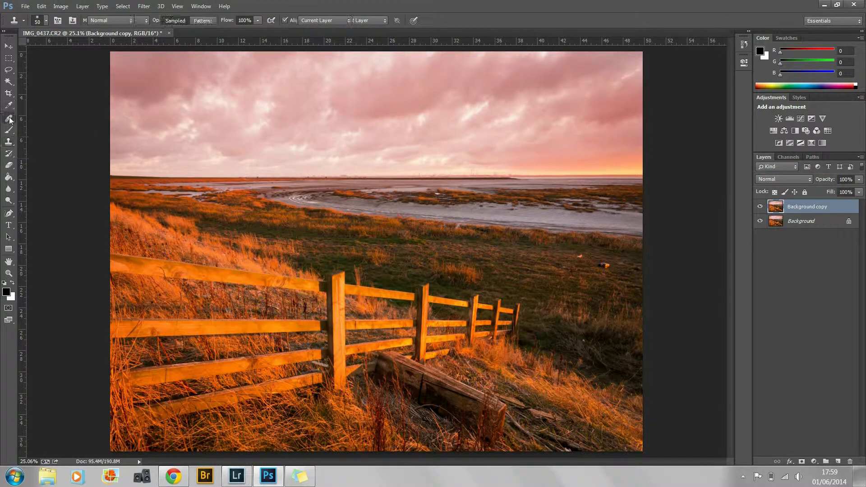
{"action": "right_click", "coordinate": [10, 120]}
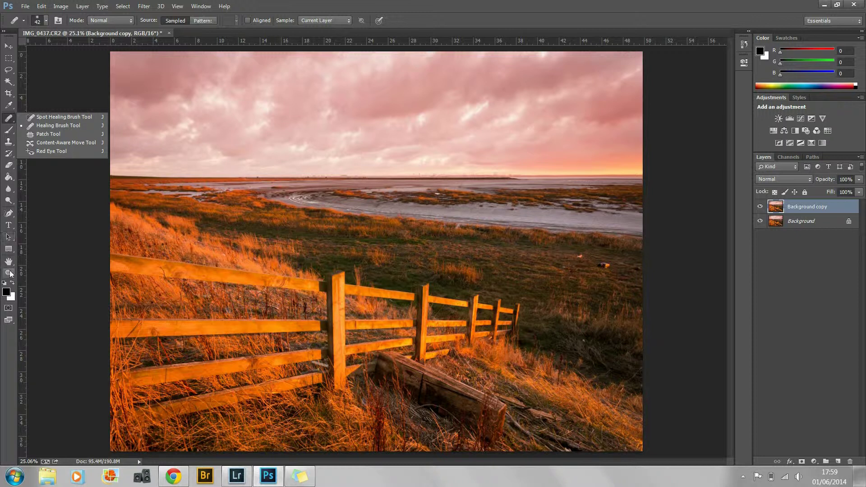
Lasso the black-and-yellow object in the grass beyond the fence and replace it with a Content-Aware fill.
{"action": "left_click", "coordinate": [9, 273]}
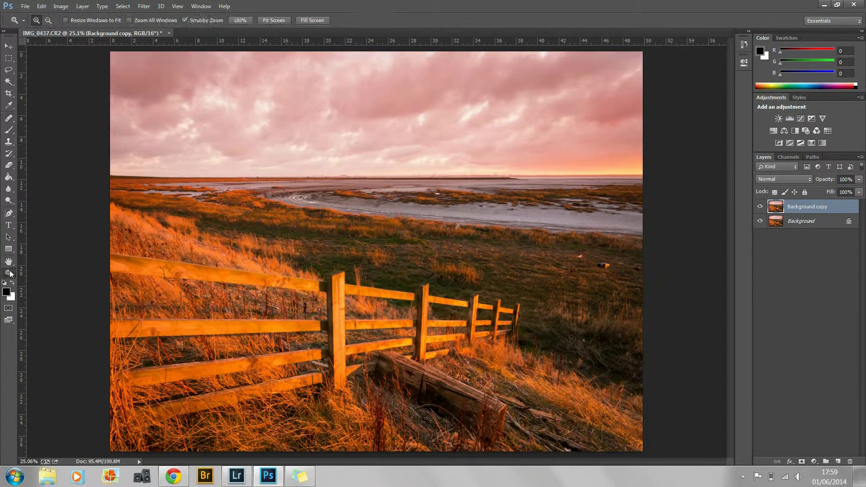
{"action": "left_click", "coordinate": [605, 267]}
{"action": "left_click", "coordinate": [605, 267]}
{"action": "left_click", "coordinate": [605, 267]}
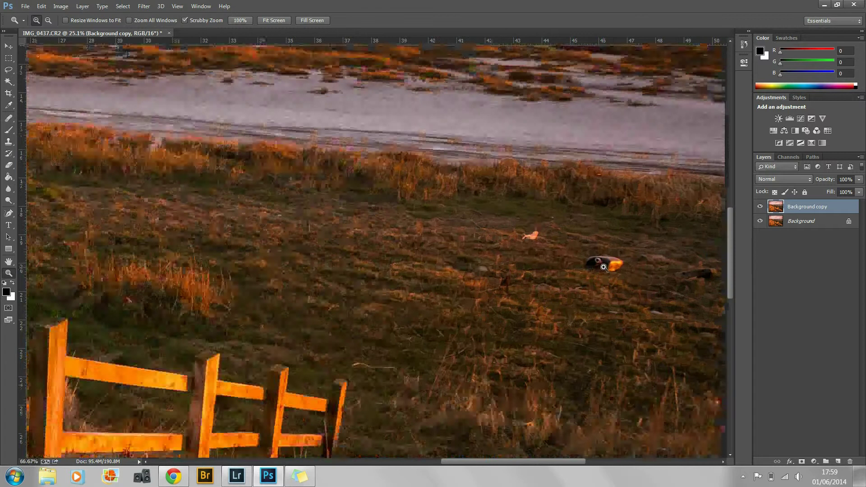
{"action": "left_click", "coordinate": [604, 267]}
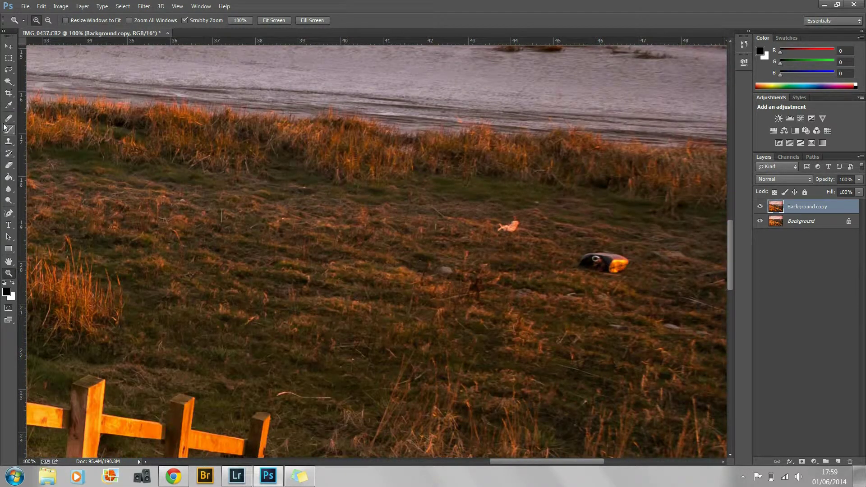
{"action": "left_click", "coordinate": [8, 72]}
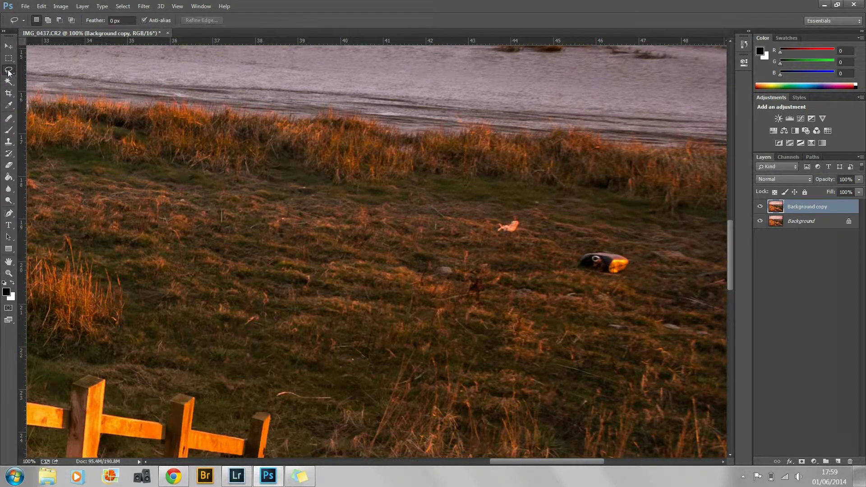
{"action": "left_click", "coordinate": [12, 73]}
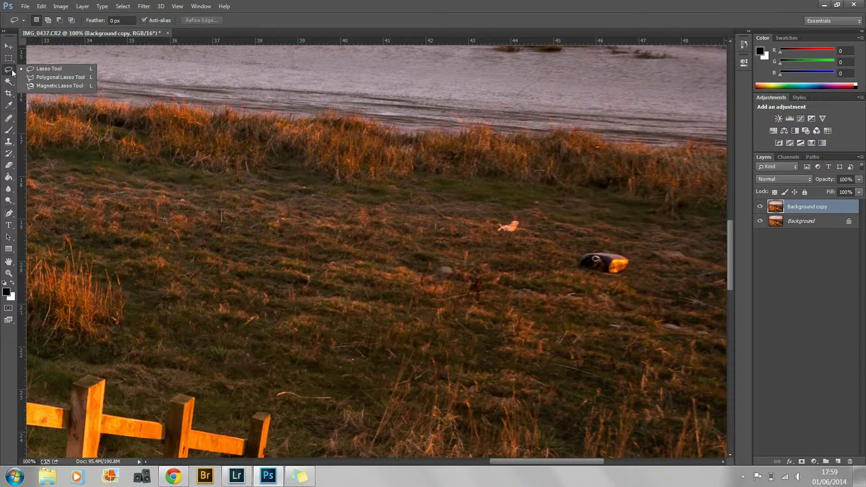
{"action": "left_click", "coordinate": [39, 69]}
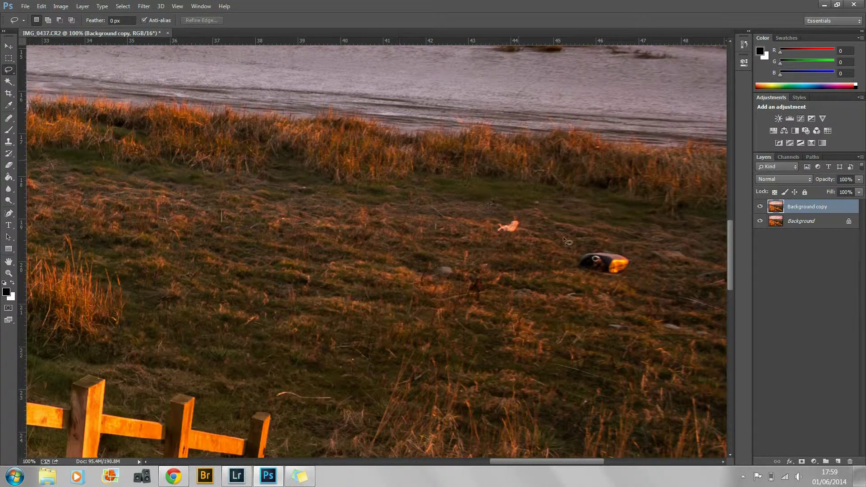
{"action": "mouse_move", "coordinate": [576, 251]}
{"action": "left_mouse_down"}
{"action": "mouse_move", "coordinate": [602, 242]}
{"action": "mouse_move", "coordinate": [632, 273]}
{"action": "mouse_move", "coordinate": [612, 283]}
{"action": "mouse_move", "coordinate": [585, 279]}
{"action": "mouse_move", "coordinate": [574, 263]}
{"action": "mouse_move", "coordinate": [582, 248]}
{"action": "left_mouse_up"}
{"action": "right_click", "coordinate": [602, 259]}
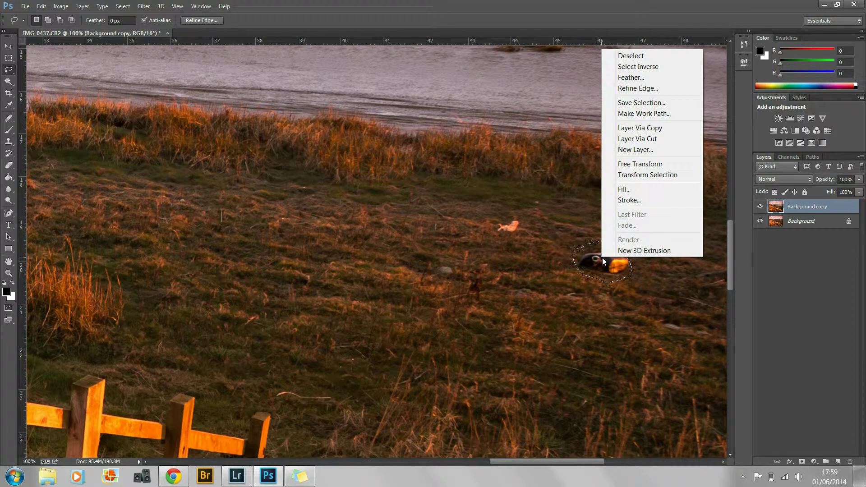
{"action": "left_click", "coordinate": [632, 191]}
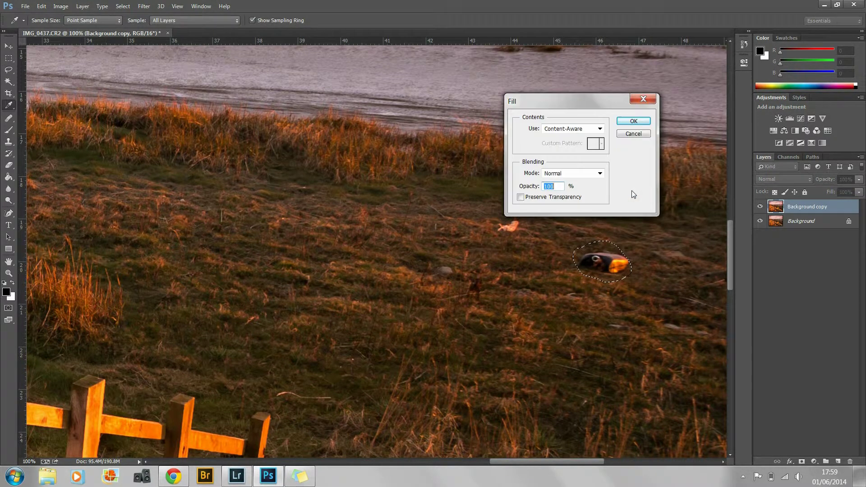
{"action": "left_click", "coordinate": [600, 129]}
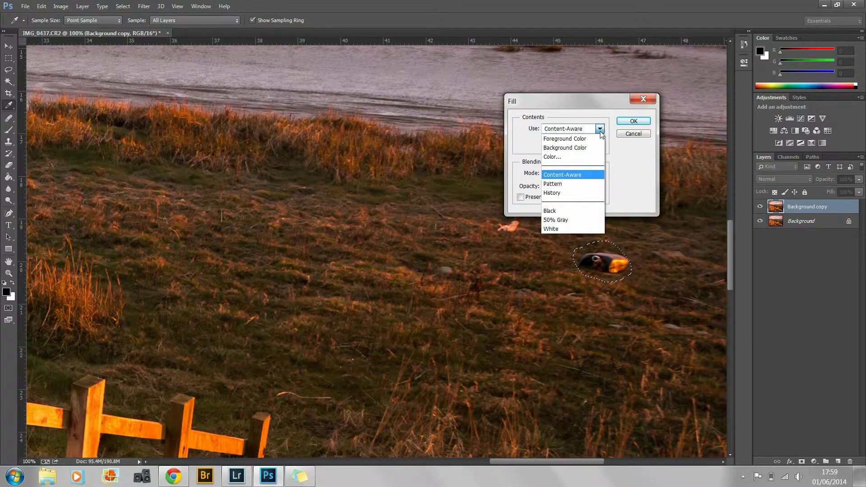
{"action": "left_click", "coordinate": [591, 180]}
{"action": "left_click", "coordinate": [639, 121]}
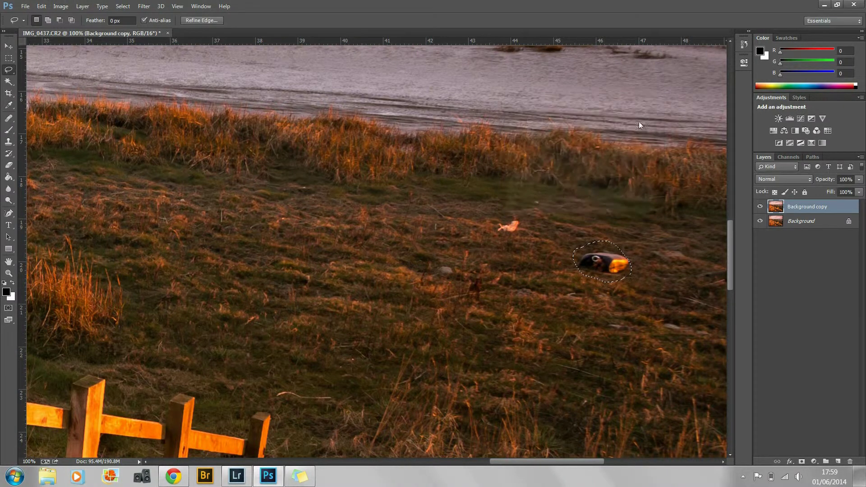
Lasso the small pale piece of litter in the grass, replace it with a Content-Aware fill, and clear the selection.
{"action": "mouse_move", "coordinate": [497, 244]}
{"action": "left_mouse_down"}
{"action": "mouse_move", "coordinate": [494, 210]}
{"action": "mouse_move", "coordinate": [515, 212]}
{"action": "mouse_move", "coordinate": [528, 234]}
{"action": "mouse_move", "coordinate": [495, 234]}
{"action": "left_mouse_up"}
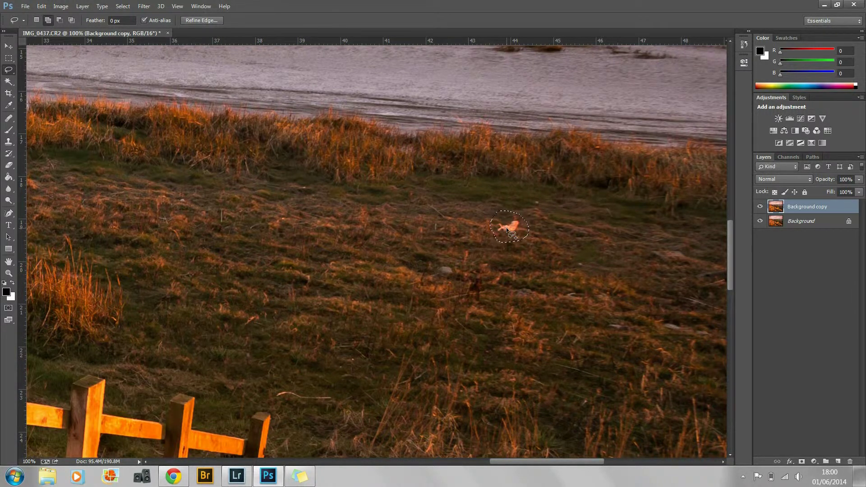
{"action": "key", "text": "shift+F6"}
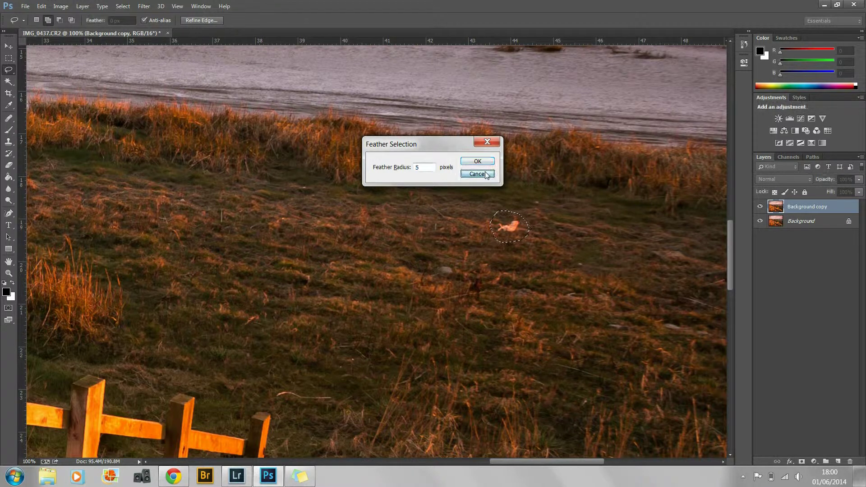
{"action": "left_click", "coordinate": [484, 171]}
{"action": "key", "text": "shift+F5"}
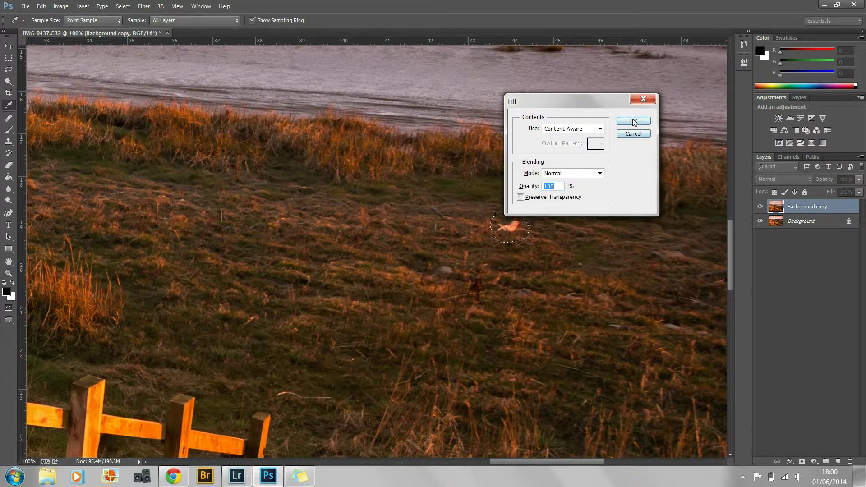
{"action": "left_click", "coordinate": [600, 129]}
{"action": "left_click", "coordinate": [600, 129]}
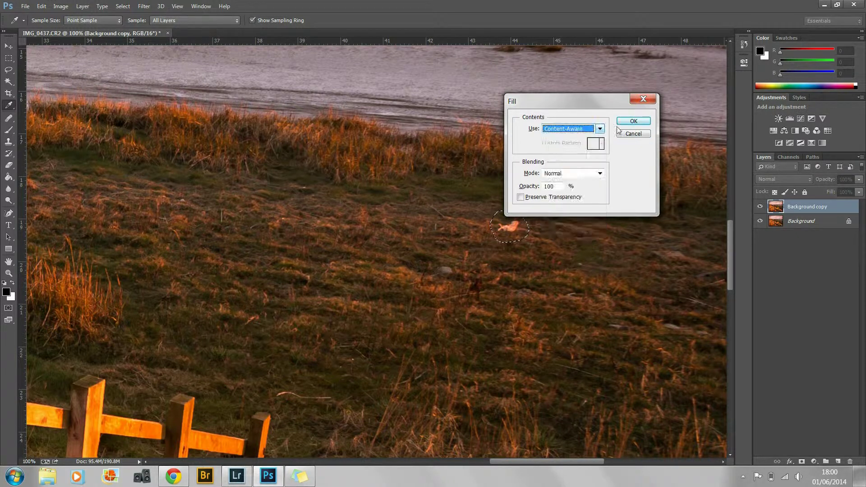
{"action": "left_click", "coordinate": [633, 122]}
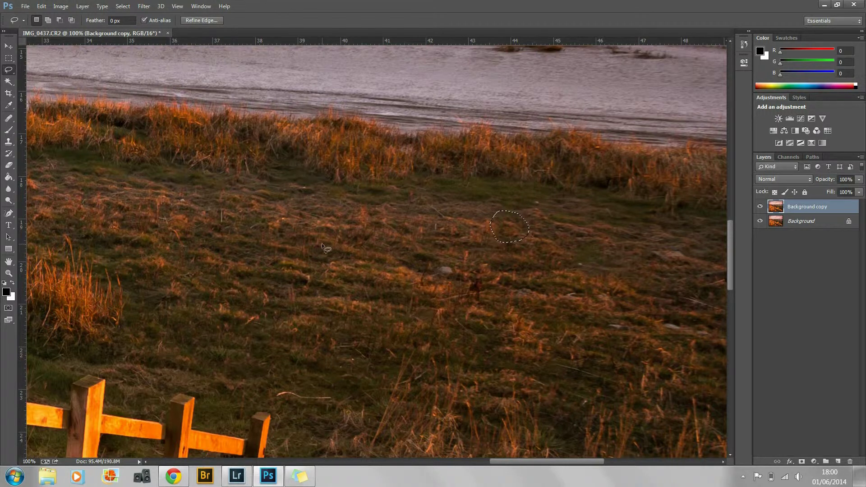
{"action": "left_click", "coordinate": [123, 6]}
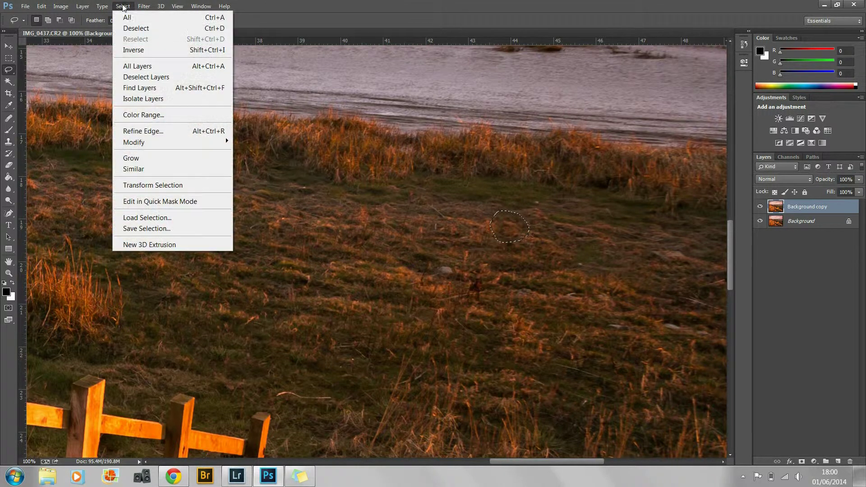
{"action": "left_click", "coordinate": [140, 30]}
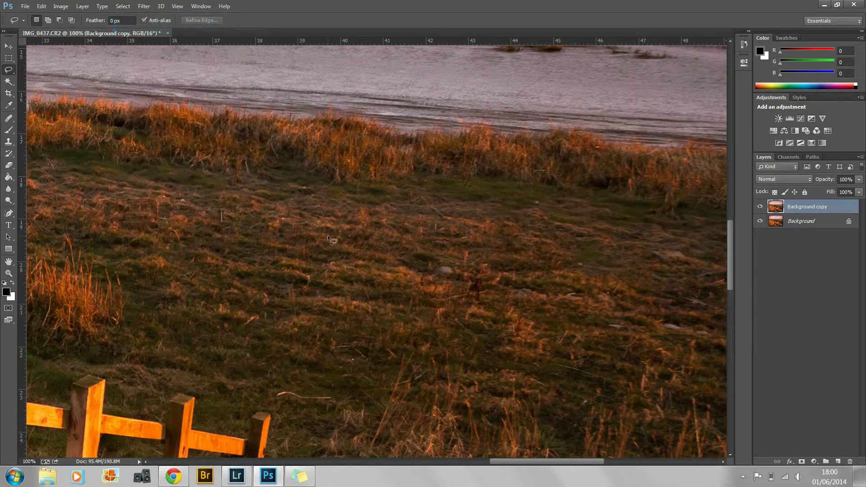
Compare the cleaned-up Background copy layer with the original across the whole image by toggling the layer's visibility.
{"action": "left_click", "coordinate": [8, 273]}
{"action": "right_click", "coordinate": [293, 283]}
{"action": "left_click", "coordinate": [313, 286]}
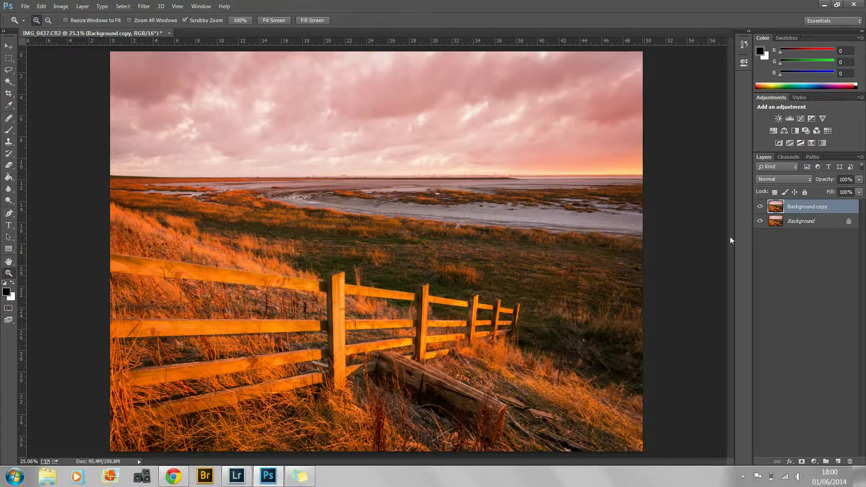
{"action": "left_click", "coordinate": [760, 207]}
{"action": "left_click", "coordinate": [761, 207]}
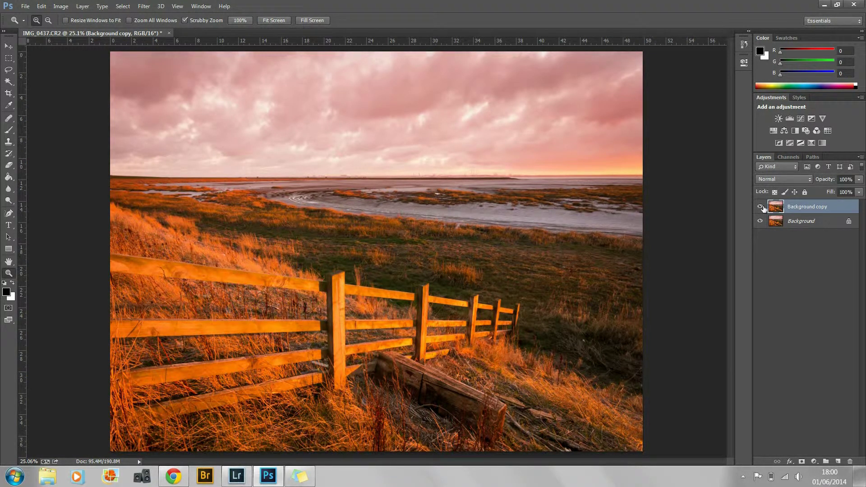